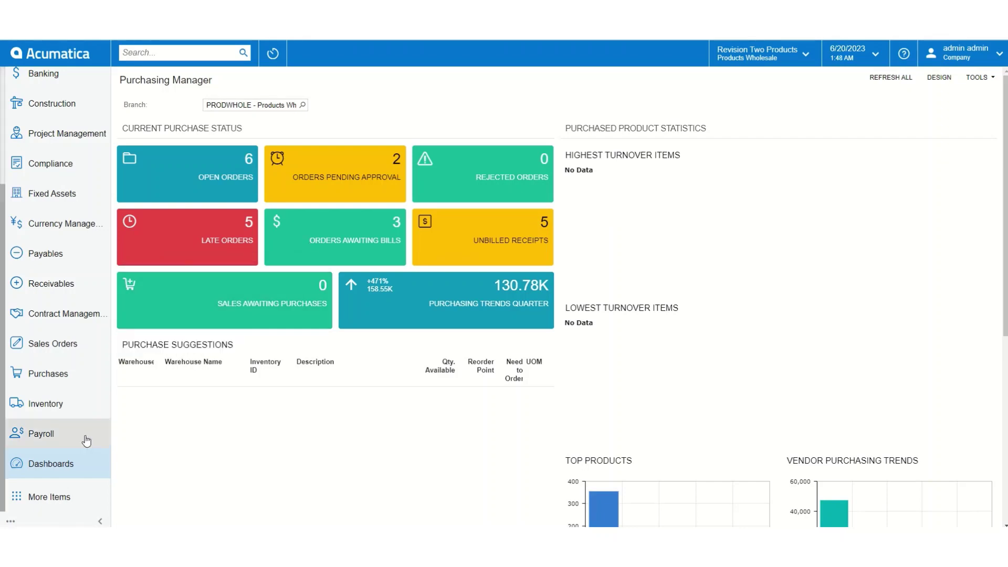
# Open the Project Dashboard from the project dashboards and switch it to design mode.
pyautogui.click(70, 468)
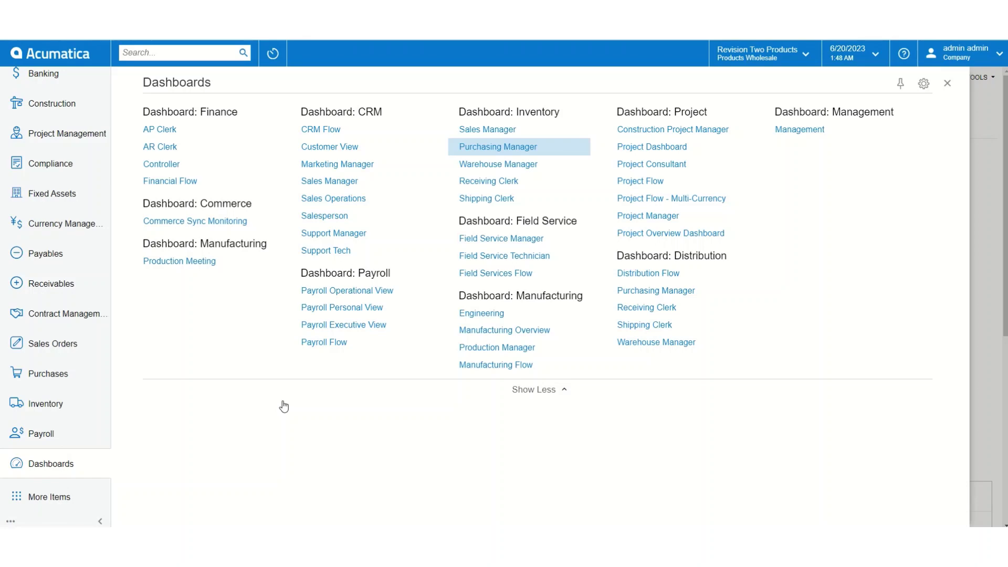
pyautogui.click(688, 159)
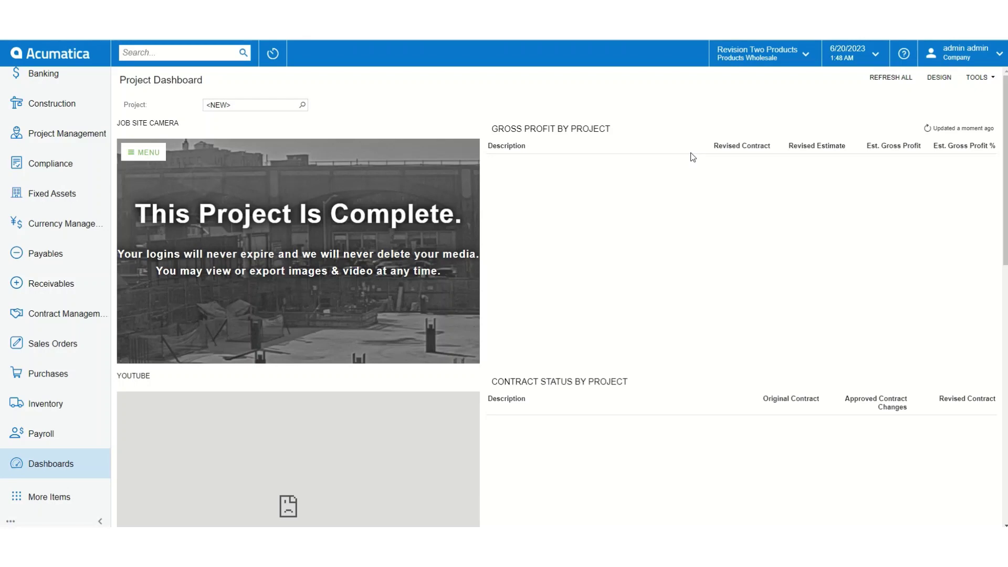
pyautogui.click(938, 77)
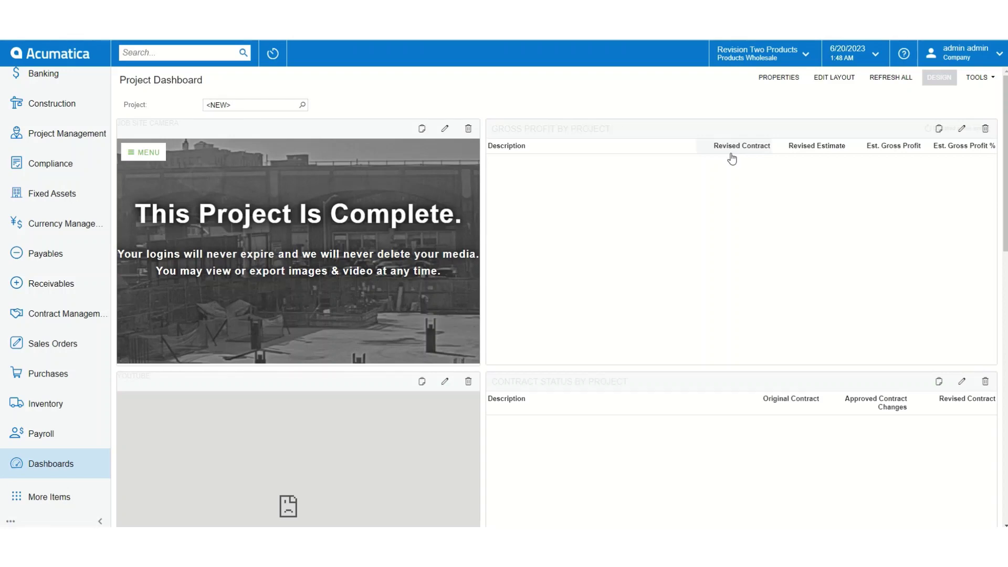
# Swap the YouTube widget with the Contract Status by Project widget, and check the latter's properties without changing them.
pyautogui.moveTo(308, 385); pyautogui.dragTo(688, 387)
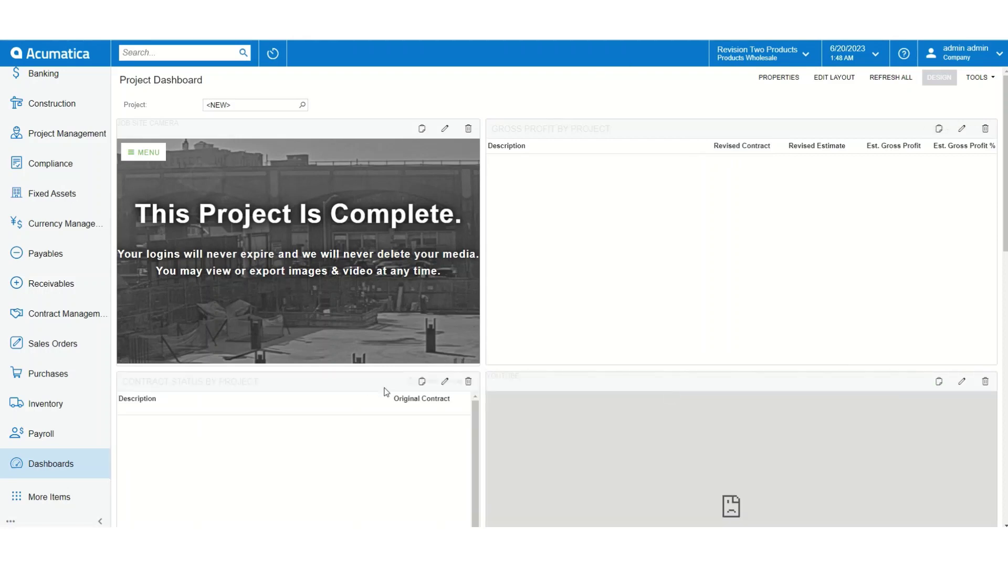
pyautogui.click(445, 381)
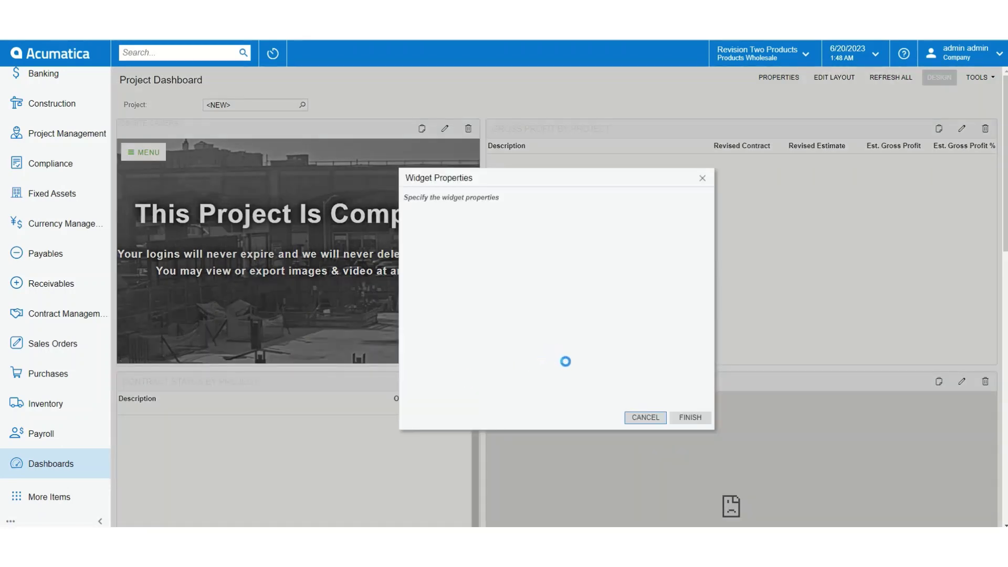
pyautogui.click(642, 416)
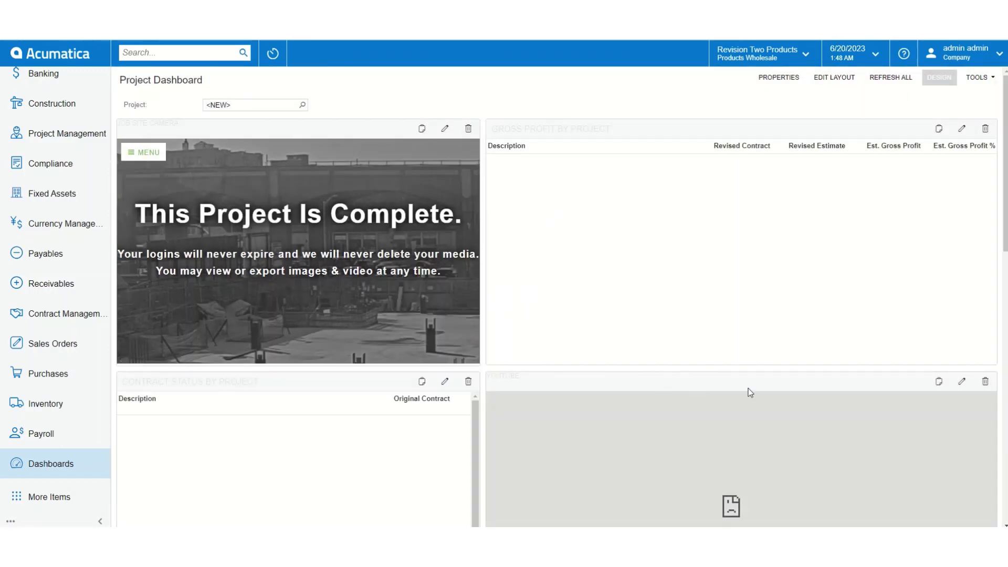
# Delete the YouTube widget from the dashboard.
pyautogui.click(984, 381)
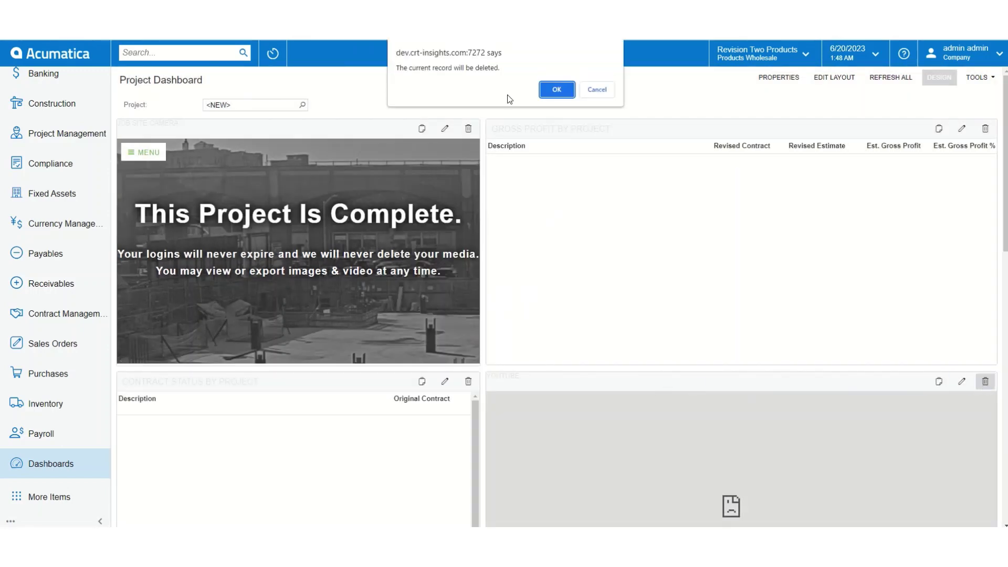
pyautogui.click(549, 94)
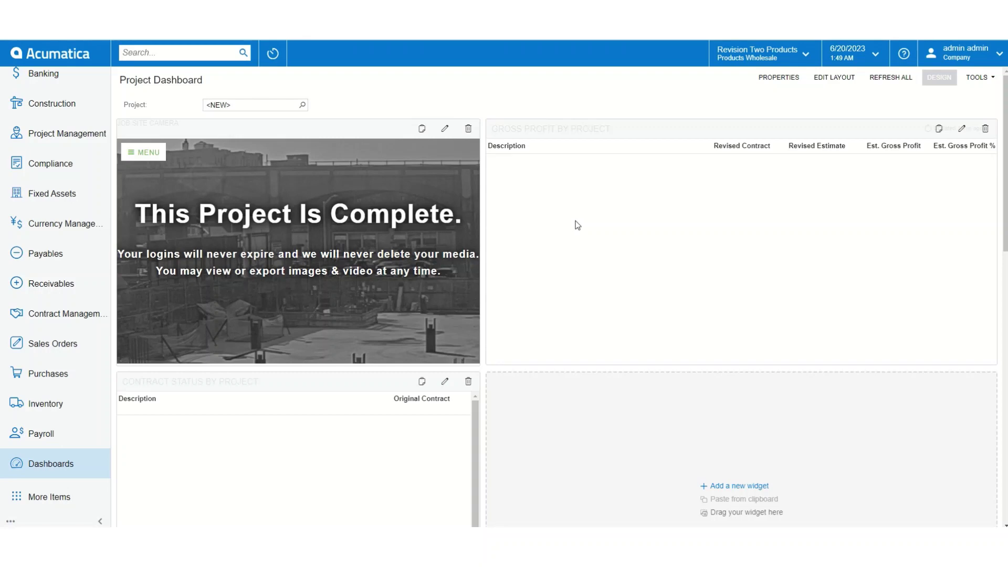
# Start a new Embedded Page widget in the empty slot beside the Ball in Court widget.
pyautogui.scroll(-10, 577, 226)
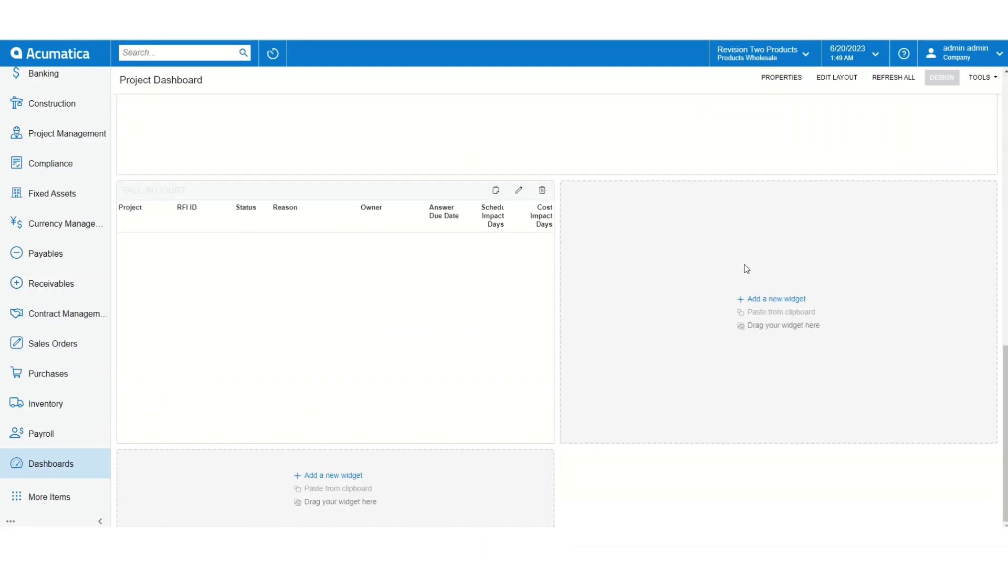
pyautogui.click(784, 297)
pyautogui.click(584, 311)
pyautogui.click(574, 288)
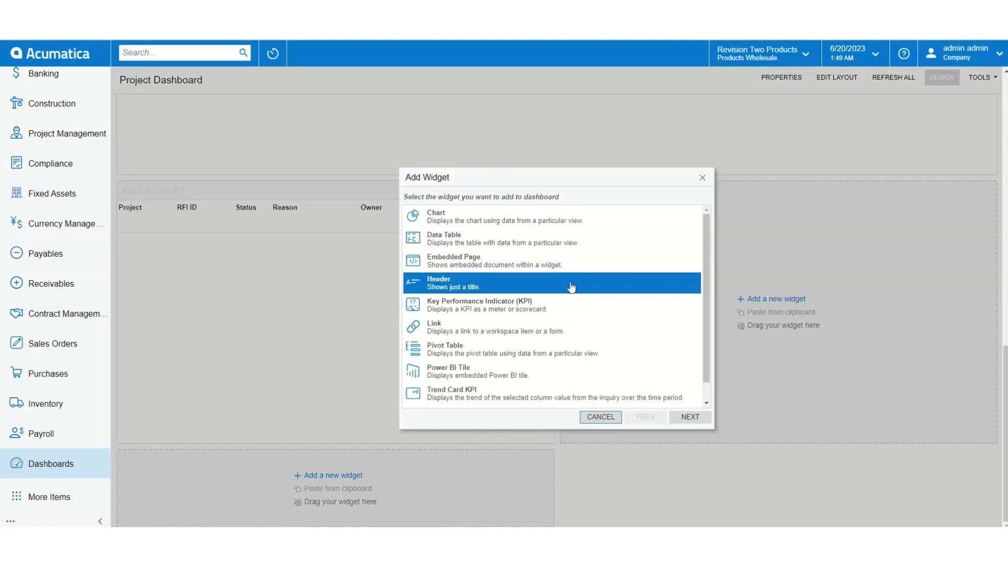
pyautogui.click(538, 241)
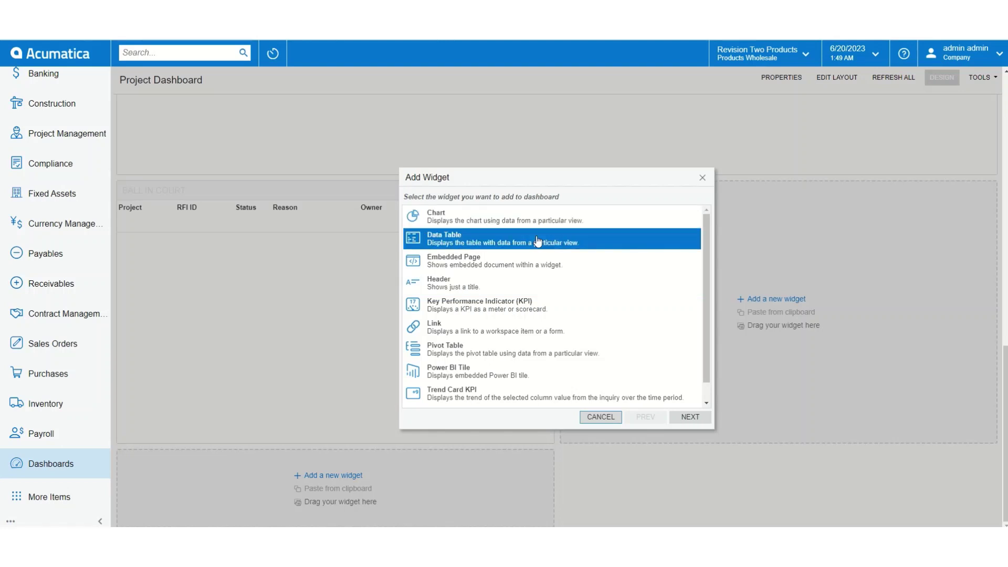
pyautogui.click(532, 284)
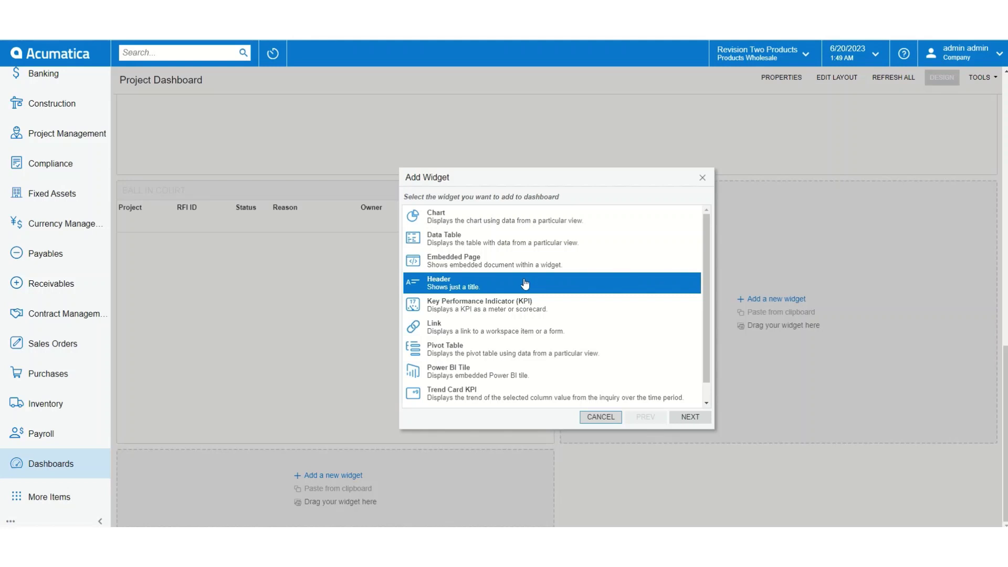
pyautogui.click(571, 333)
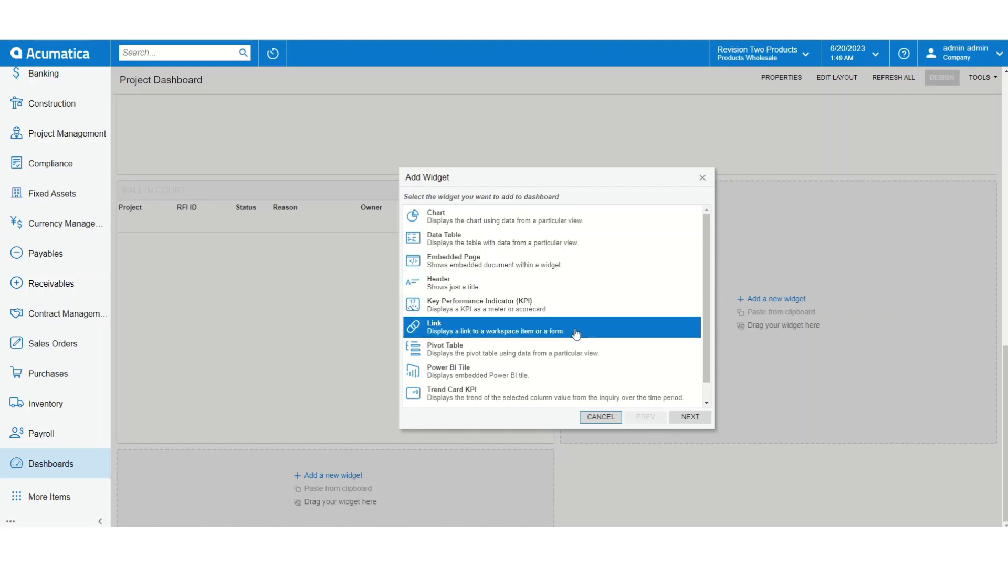
pyautogui.click(574, 314)
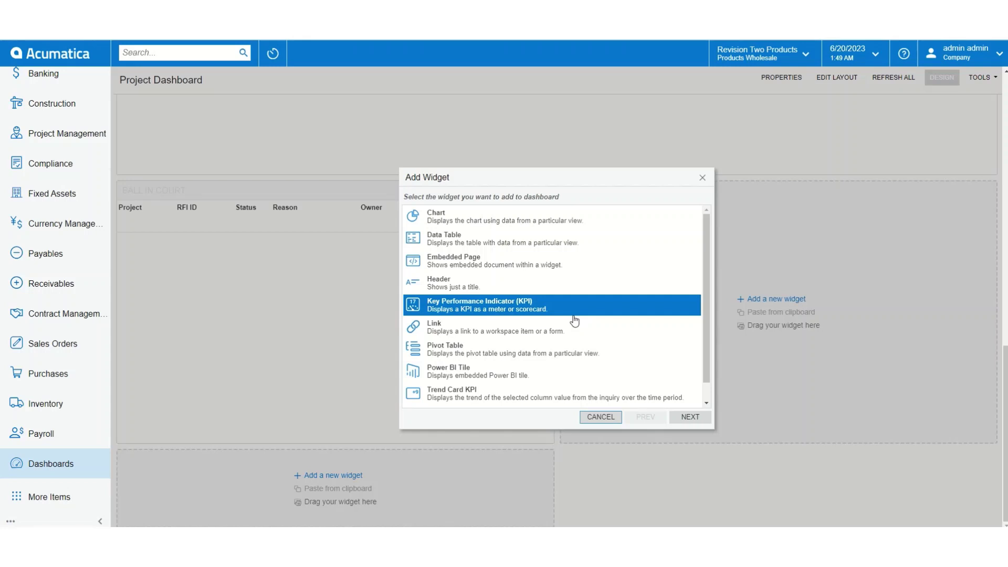
pyautogui.click(571, 286)
pyautogui.click(568, 269)
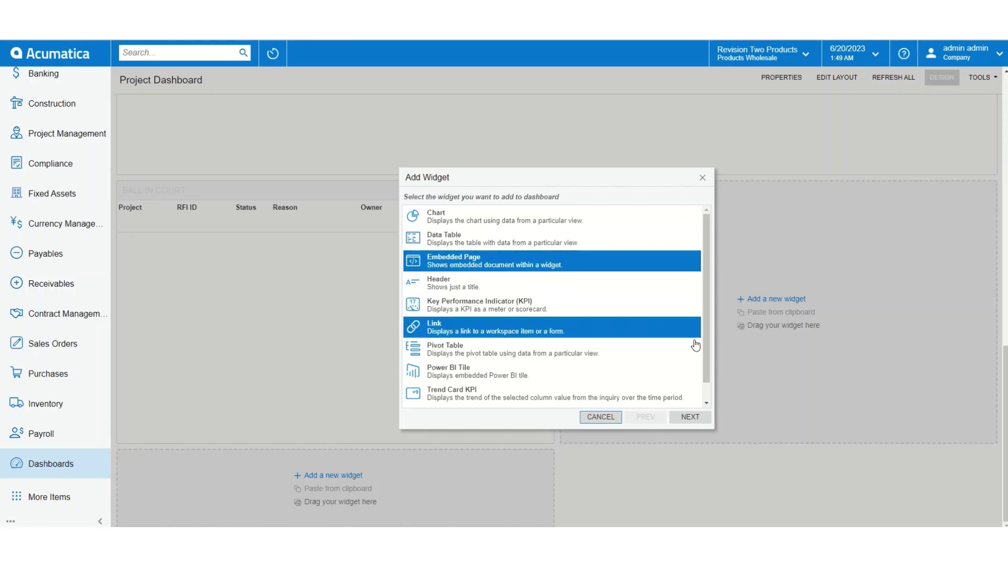
pyautogui.click(700, 416)
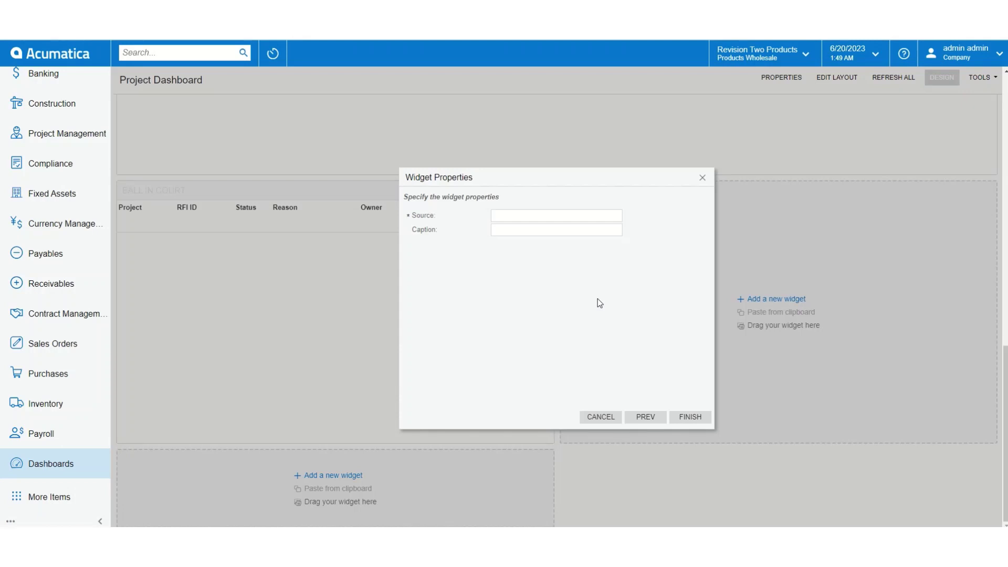
pyautogui.click(521, 212)
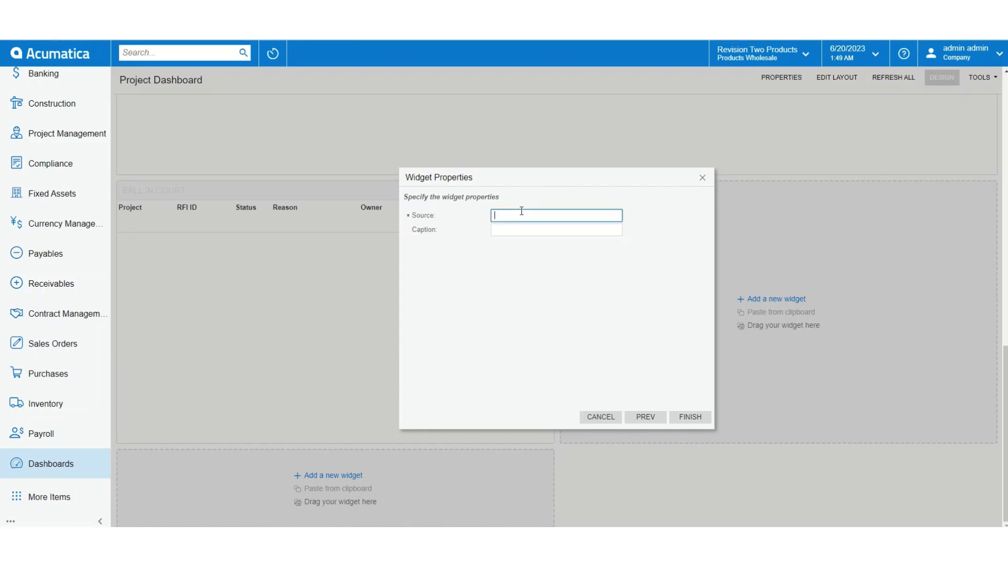
pyautogui.write('https://www.accuweather.com/')
pyautogui.click(538, 229)
pyautogui.write('P')
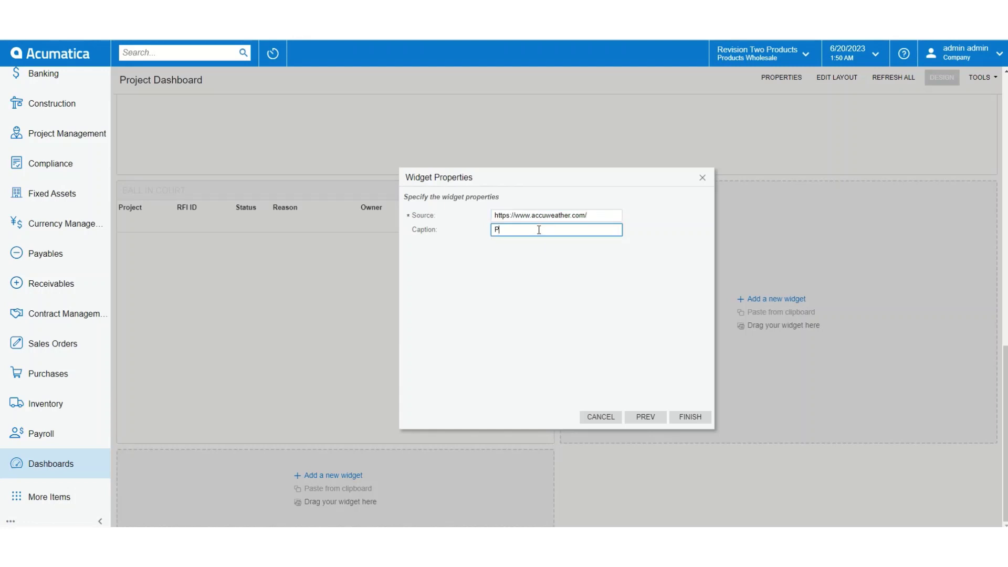
pyautogui.write('roject Weather')
pyautogui.click(706, 424)
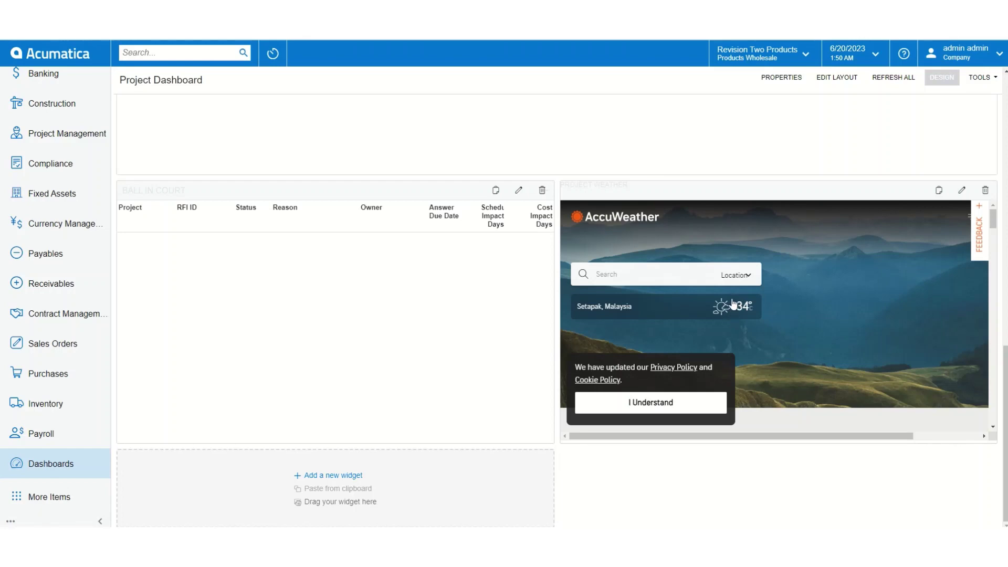
# Move the Project Weather widget up into the empty slot beside the Contract Status by Project widget.
pyautogui.moveTo(730, 302); pyautogui.dragTo(704, 57)
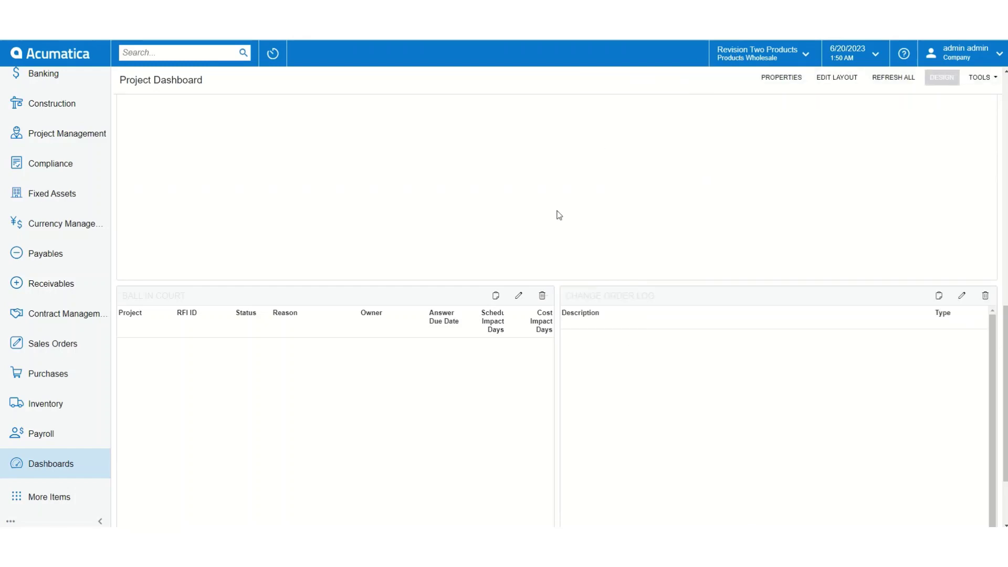
pyautogui.scroll(8, 557, 213)
pyautogui.scroll(-4, 515, 242)
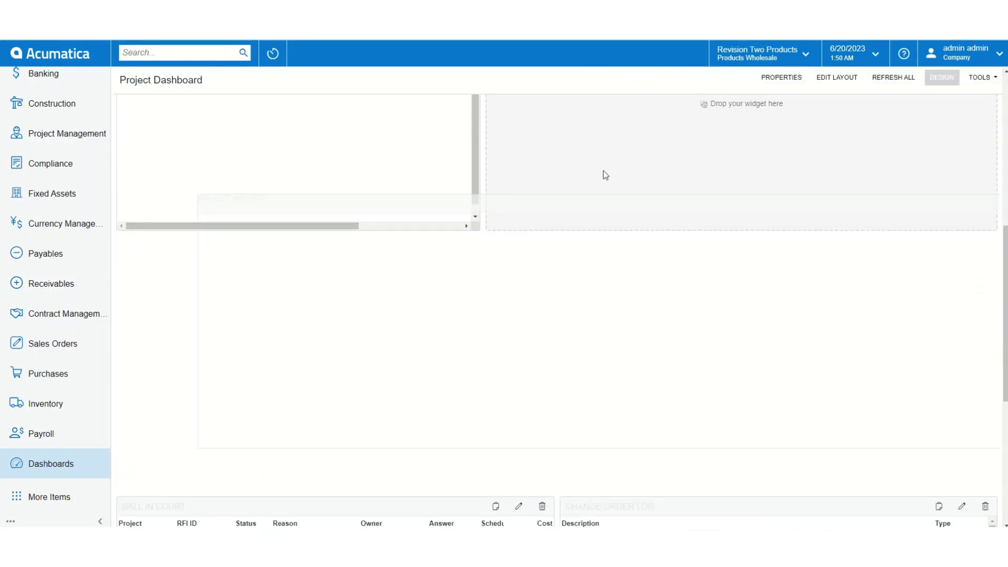
pyautogui.scroll(4, 675, 197)
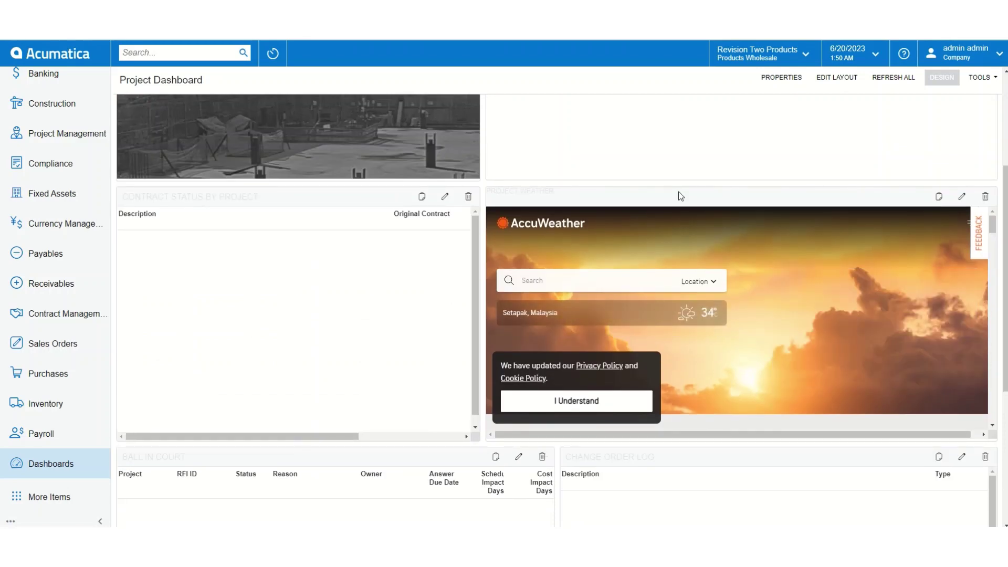
# Swap the Project Weather widget with the Contract Status by Project widget and leave design mode.
pyautogui.moveTo(663, 202); pyautogui.dragTo(339, 203)
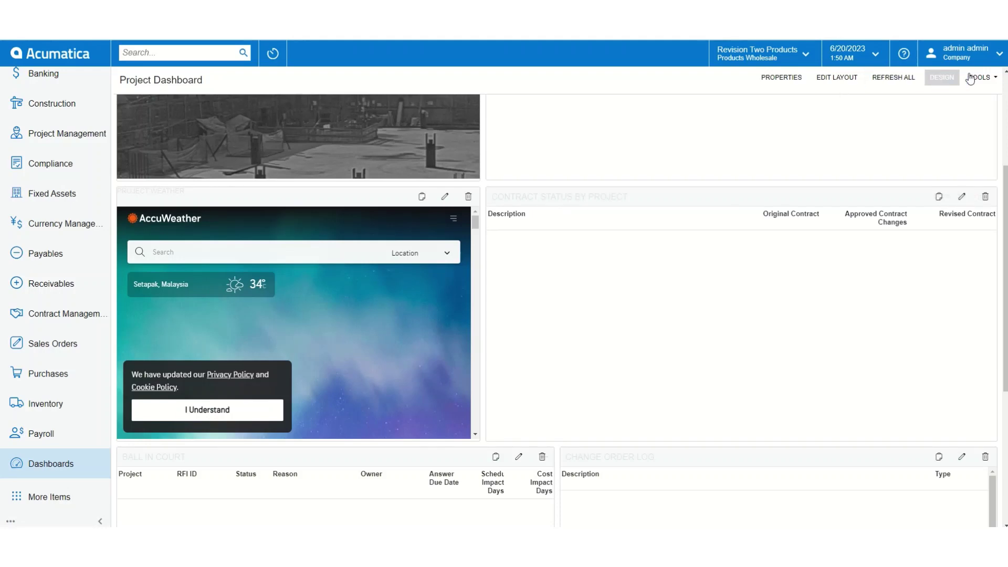
pyautogui.click(952, 82)
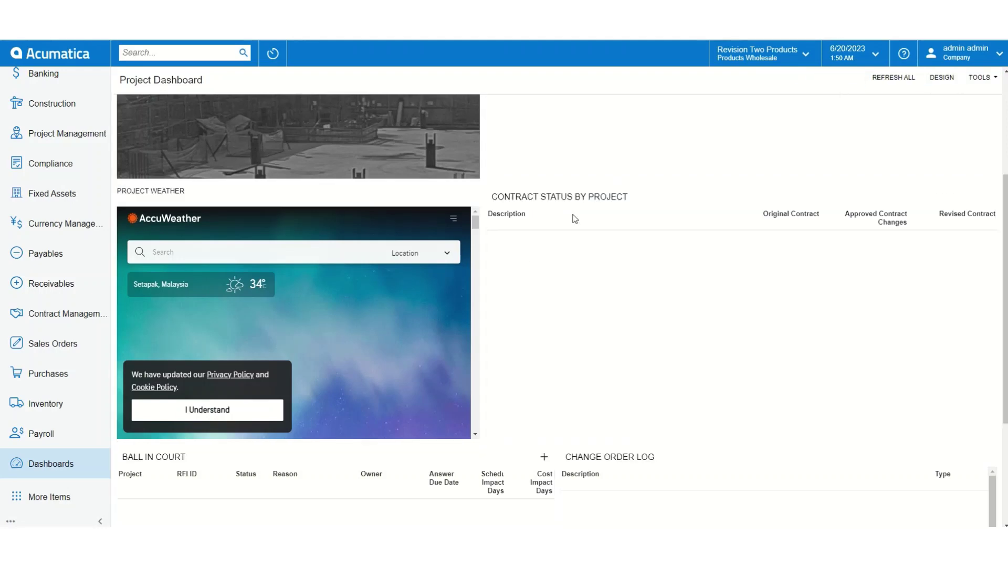
# Accept the privacy notice in the Project Weather widget and look through its radar map and Malaysia weather conditions.
pyautogui.click(259, 409)
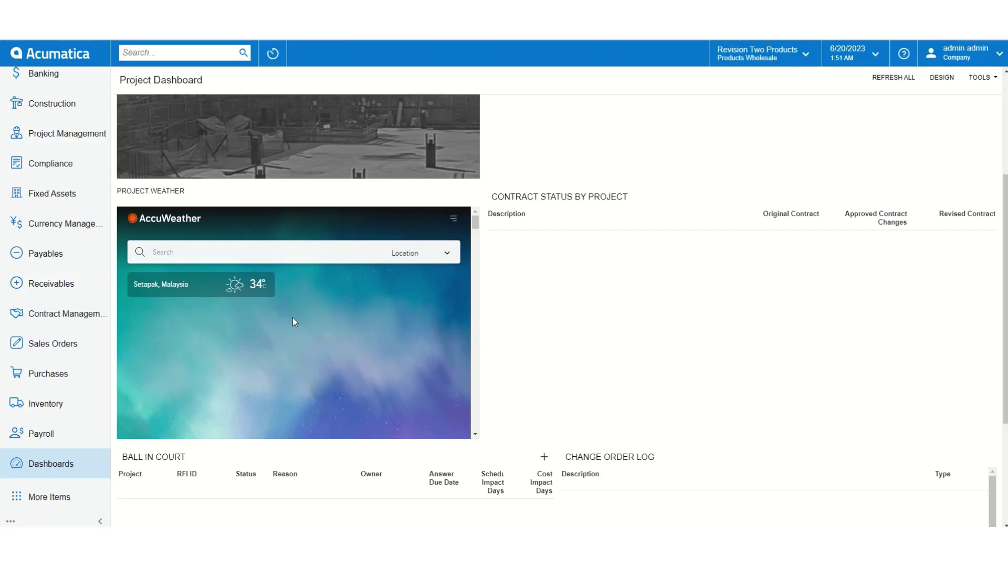
pyautogui.scroll(-5, 292, 318)
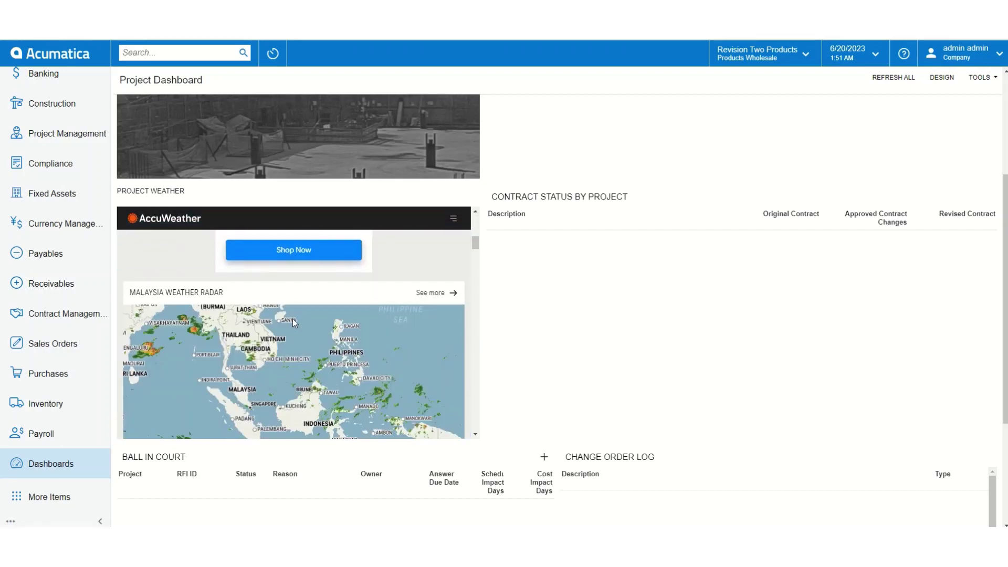
pyautogui.scroll(-1, 293, 322)
pyautogui.scroll(-3, 292, 319)
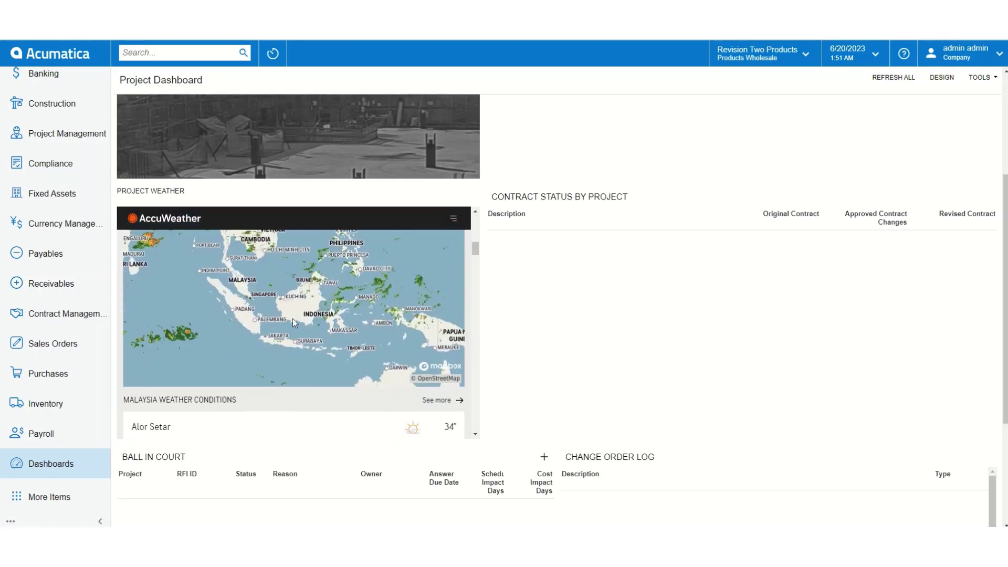
pyautogui.scroll(-2, 293, 322)
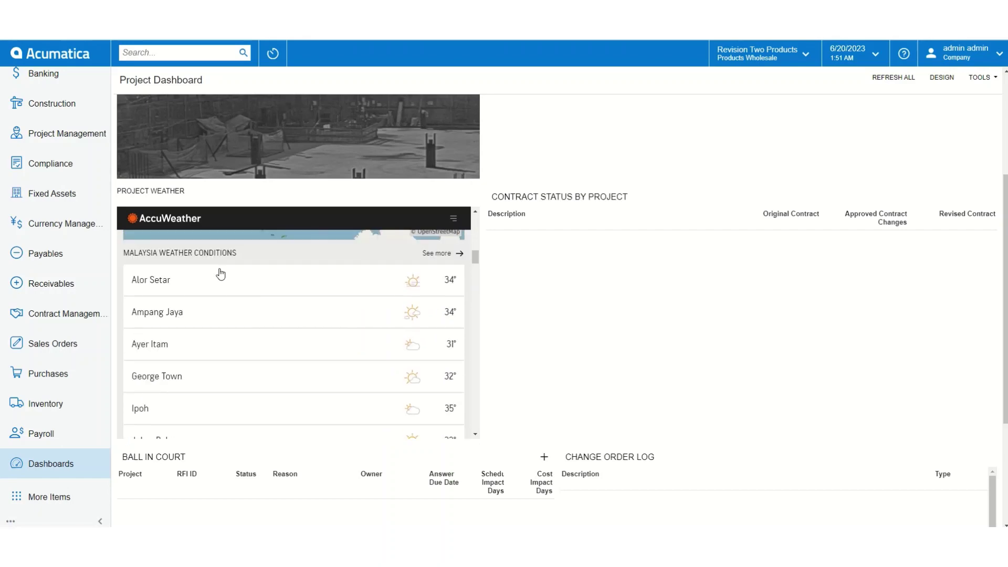
pyautogui.scroll(2, 220, 275)
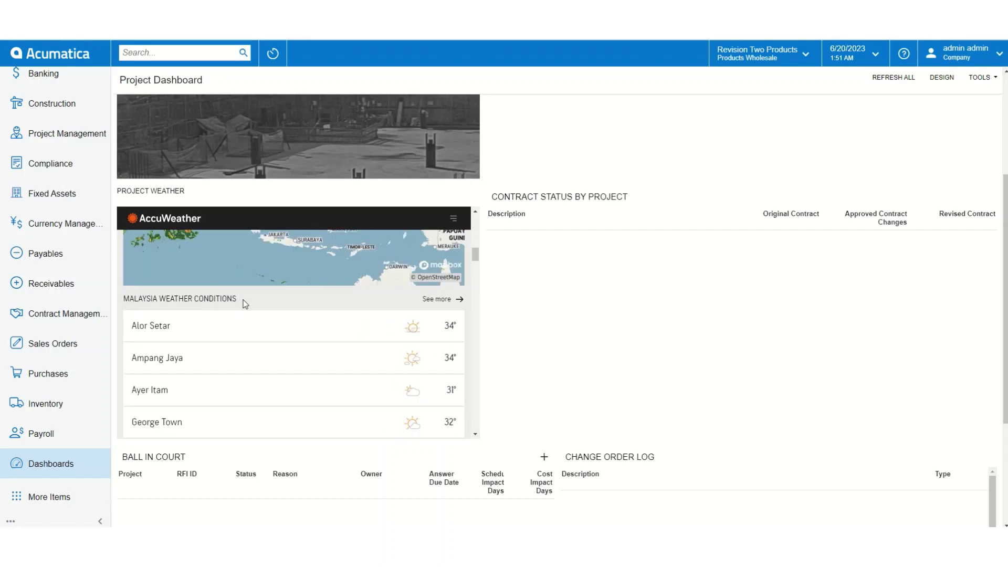
pyautogui.scroll(5, 247, 307)
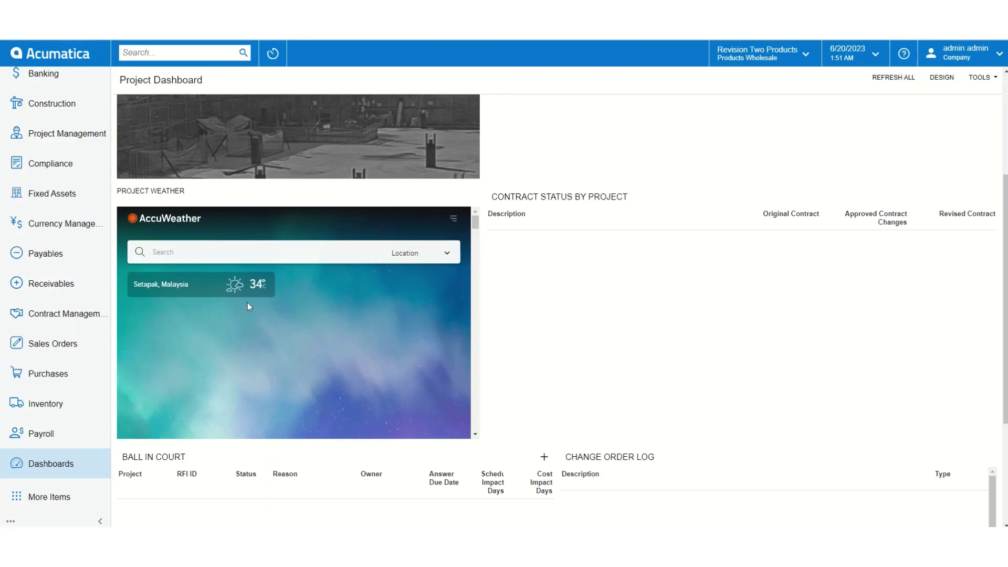
# Search for Johor Bahru in the Project Weather widget, open its weather page and accept the privacy notice.
pyautogui.click(217, 252)
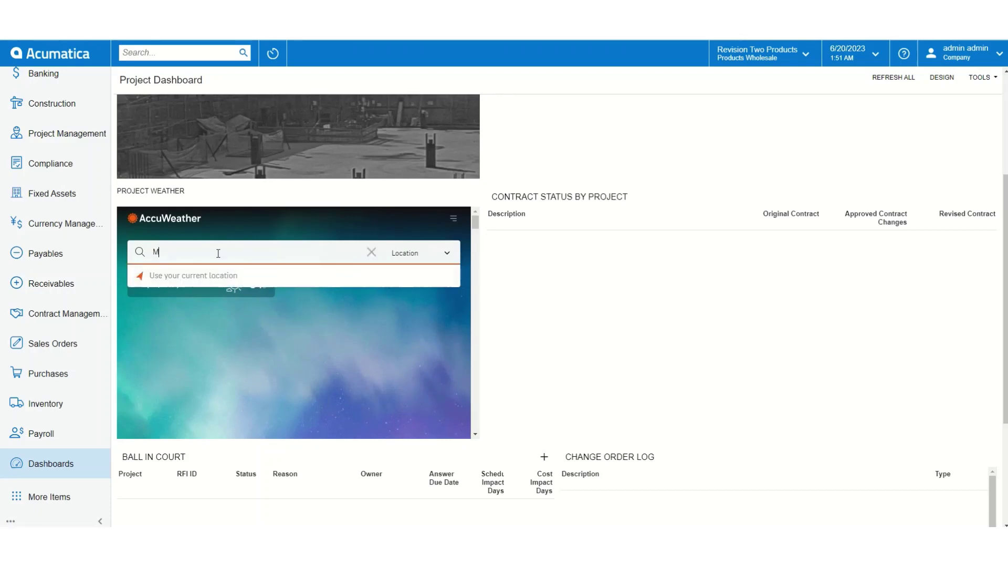
pyautogui.write('Johor bah')
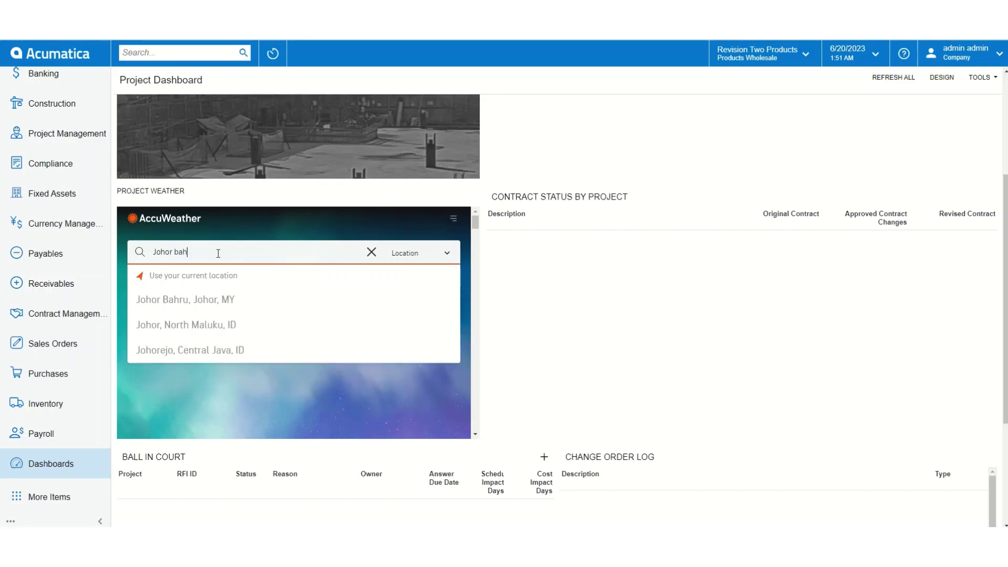
pyautogui.write('ru')
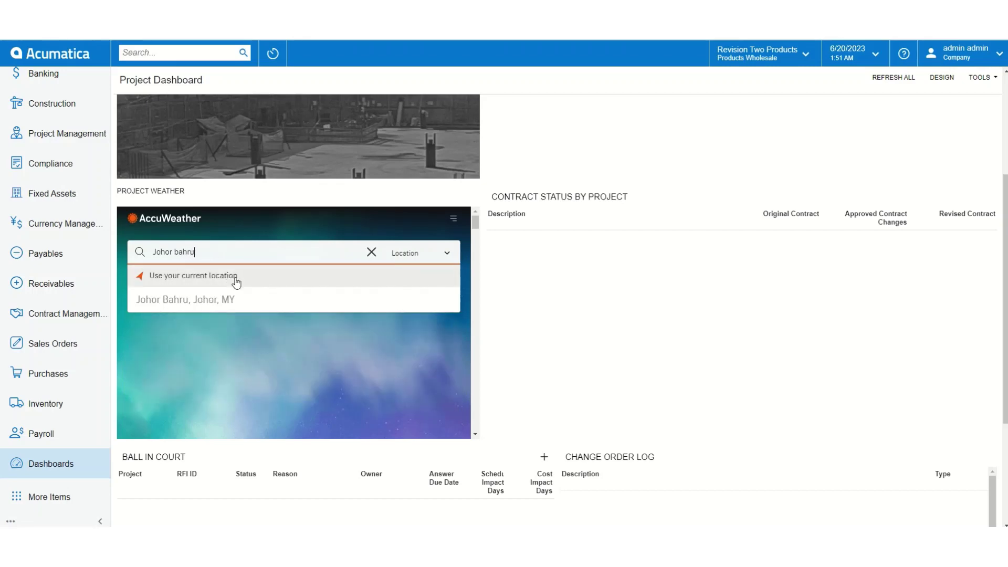
pyautogui.click(235, 278)
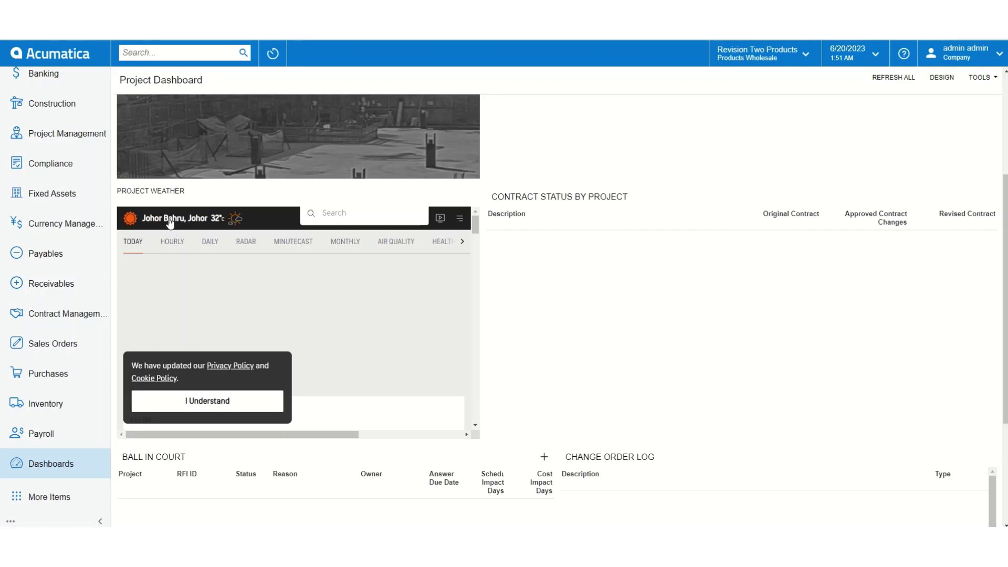
pyautogui.click(220, 399)
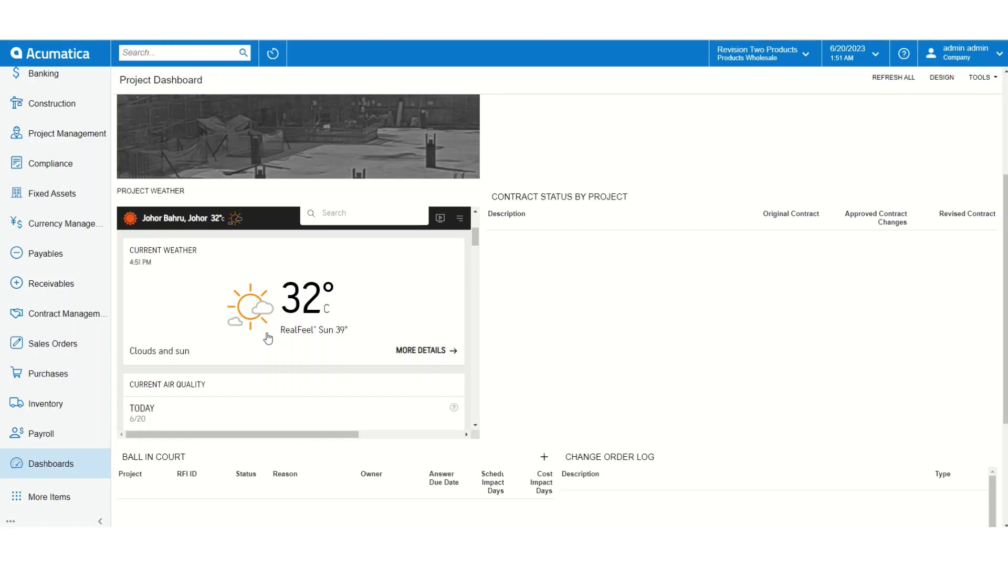
# Review Johor Bahru's current weather and today's forecast in the widget, and return to the start of the dashboard.
pyautogui.scroll(-8, 288, 339)
pyautogui.scroll(-10, 292, 333)
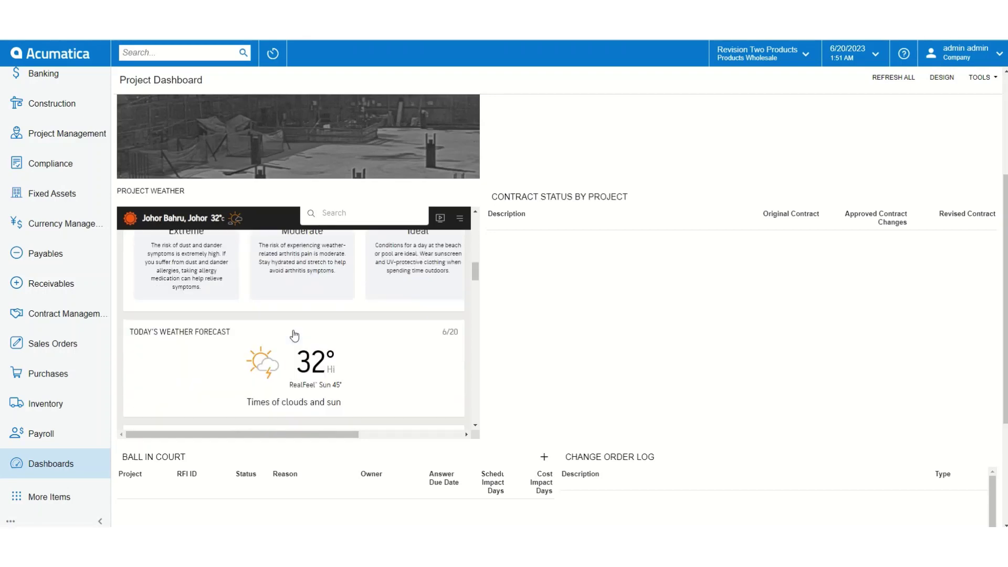
pyautogui.scroll(18, 296, 332)
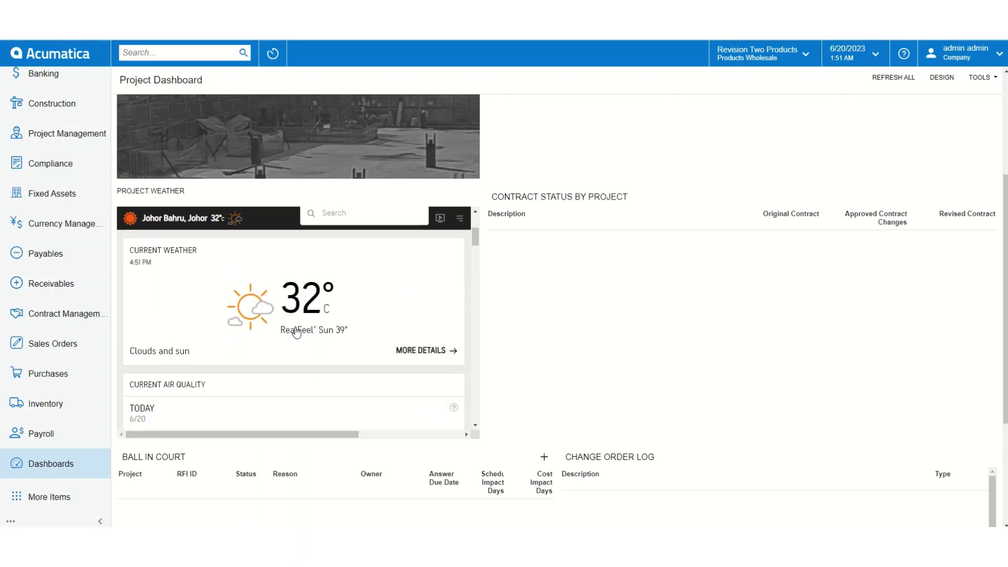
pyautogui.scroll(4, 632, 248)
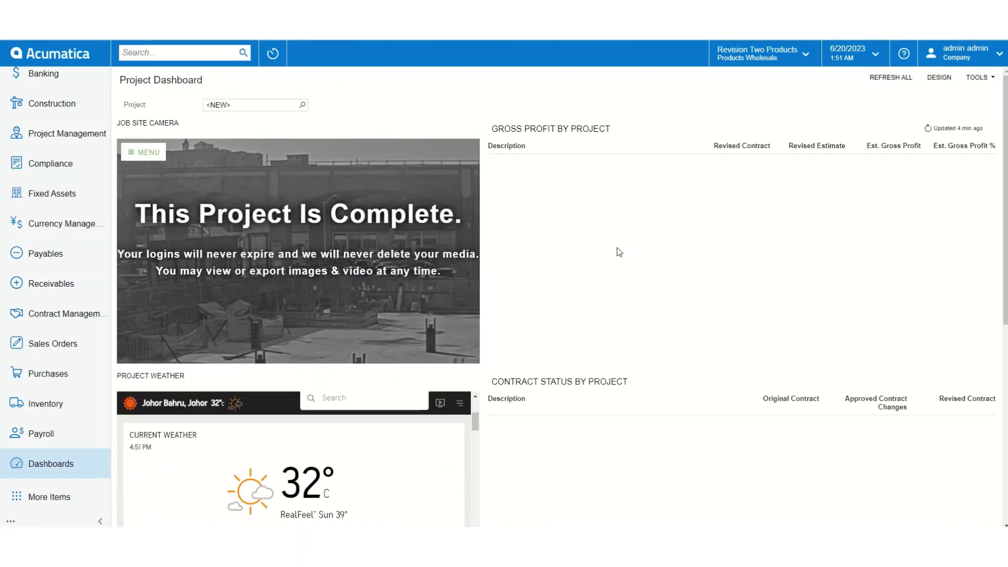